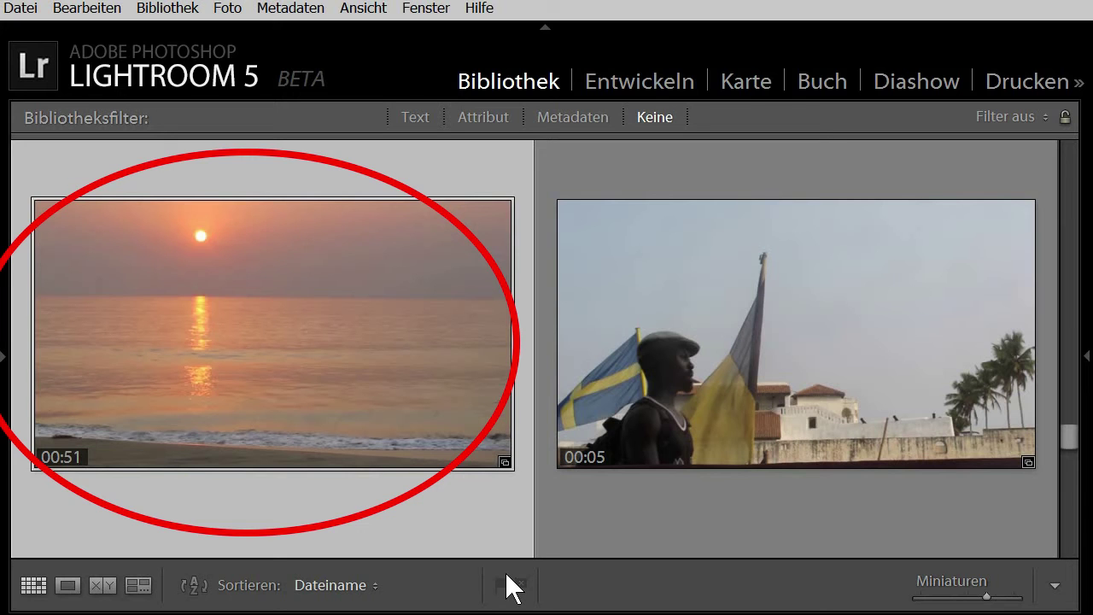
Open the sunset beach clip in Loupe view with its trim filmstrip, scrubbing to 00:25
{"action": "double_click", "coordinate": [351, 396]}
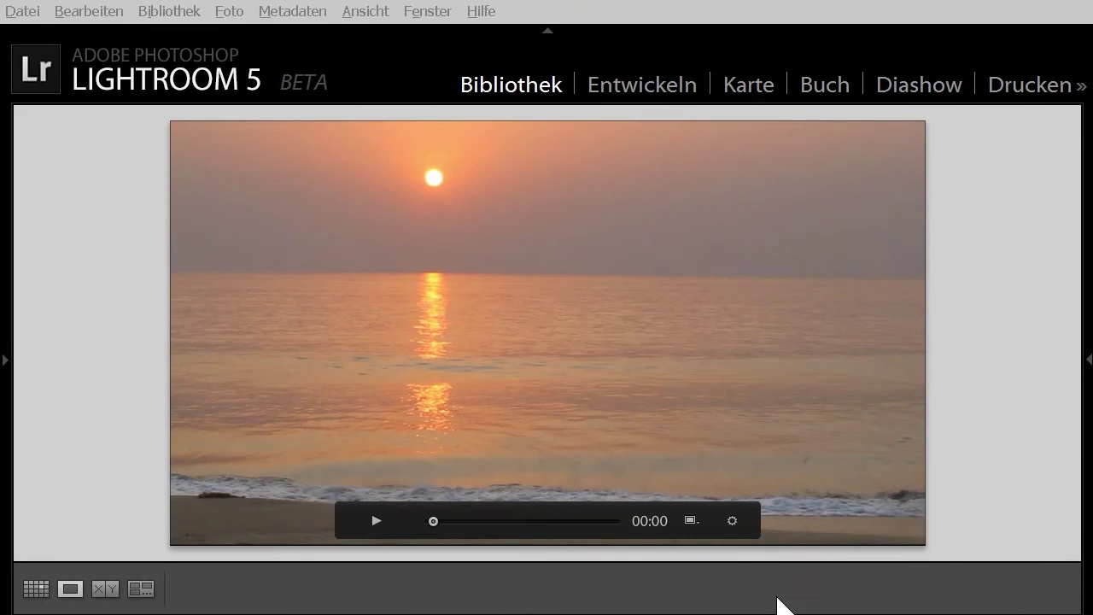
{"action": "left_click", "coordinate": [733, 522]}
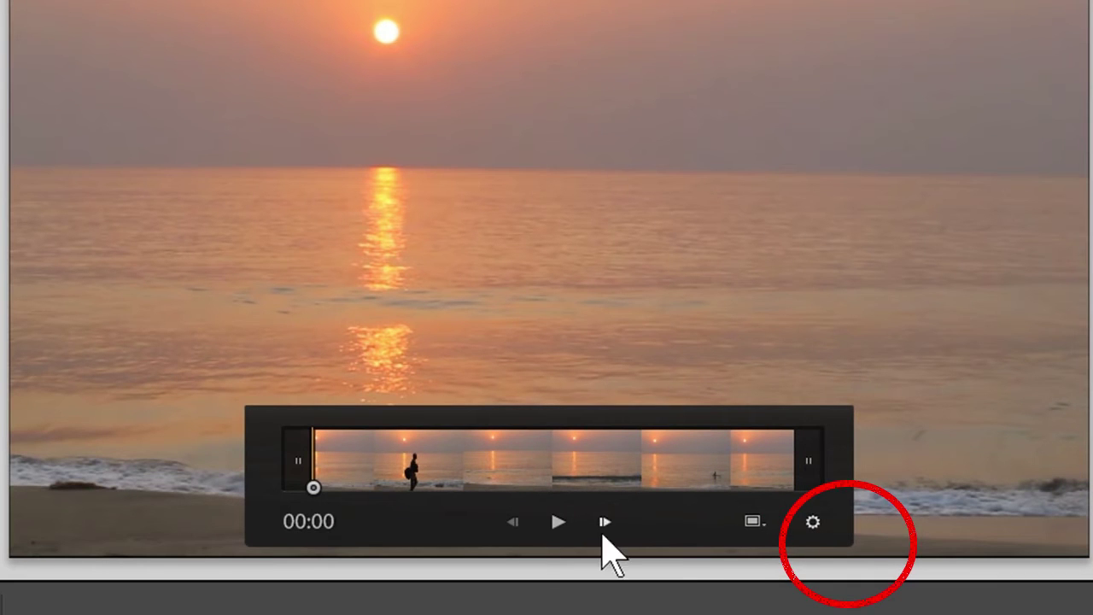
{"action": "mouse_move", "coordinate": [313, 488]}
{"action": "left_mouse_down"}
{"action": "mouse_move", "coordinate": [785, 488]}
{"action": "mouse_move", "coordinate": [549, 489]}
{"action": "left_mouse_up"}
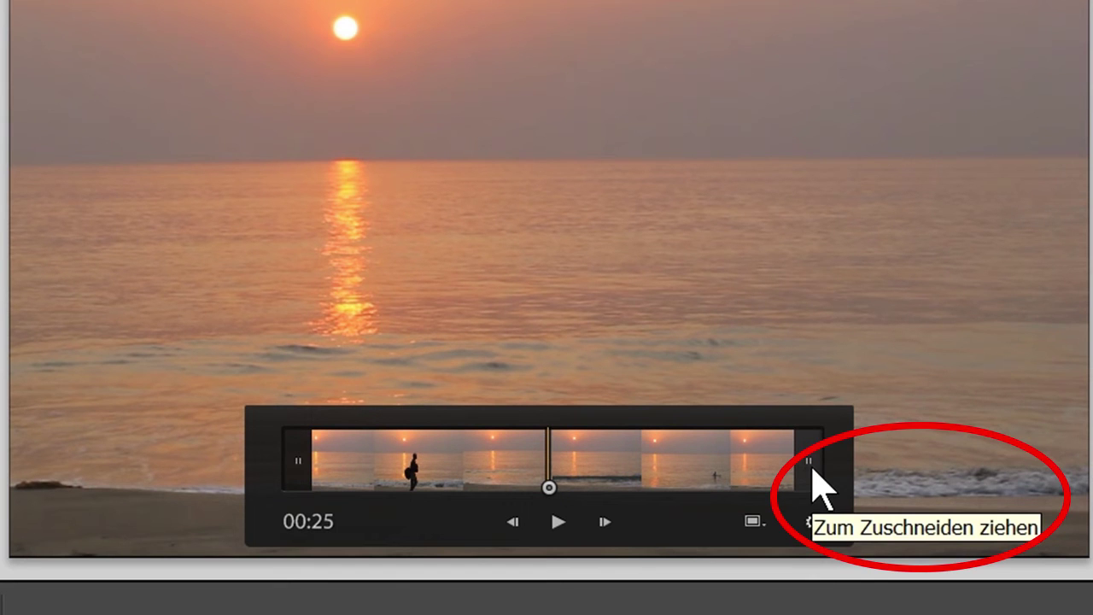
Trim both ends of the sunset clip to keep about 25 seconds, cued at 00:08
{"action": "left_click_drag", "start_coordinate": [812, 468], "coordinate": [569, 462]}
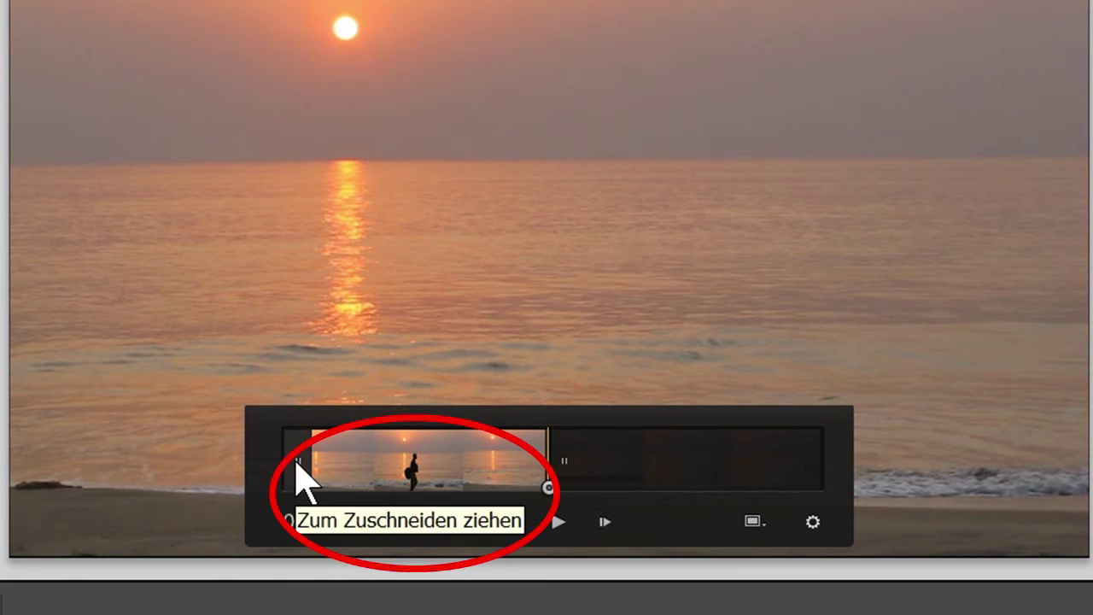
{"action": "mouse_move", "coordinate": [302, 465]}
{"action": "left_mouse_down"}
{"action": "mouse_move", "coordinate": [367, 466]}
{"action": "mouse_move", "coordinate": [299, 466]}
{"action": "left_mouse_up"}
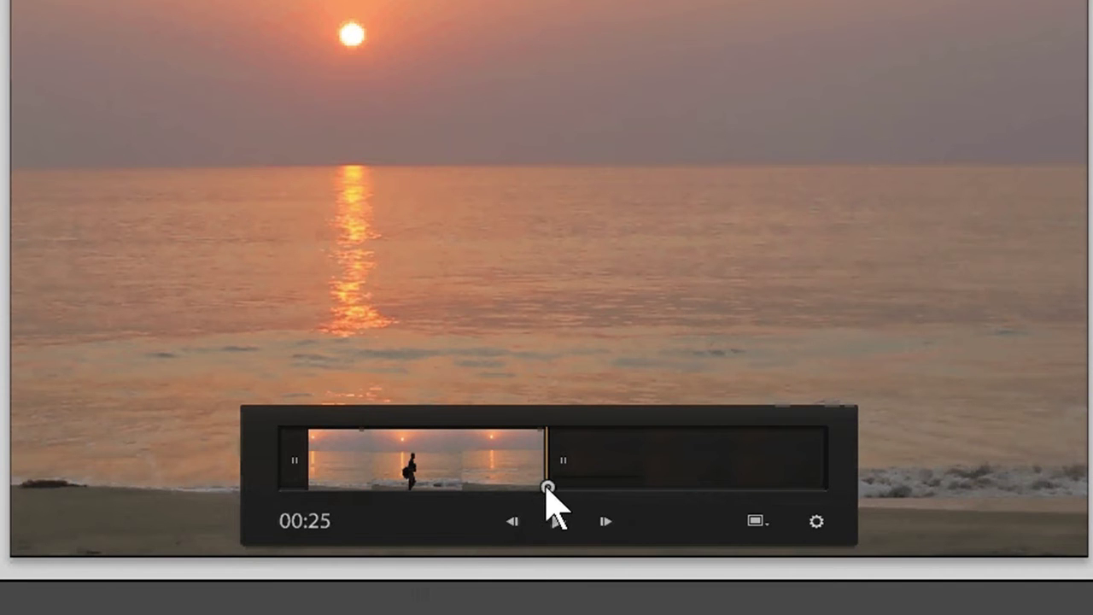
{"action": "left_click_drag", "start_coordinate": [548, 488], "coordinate": [394, 488]}
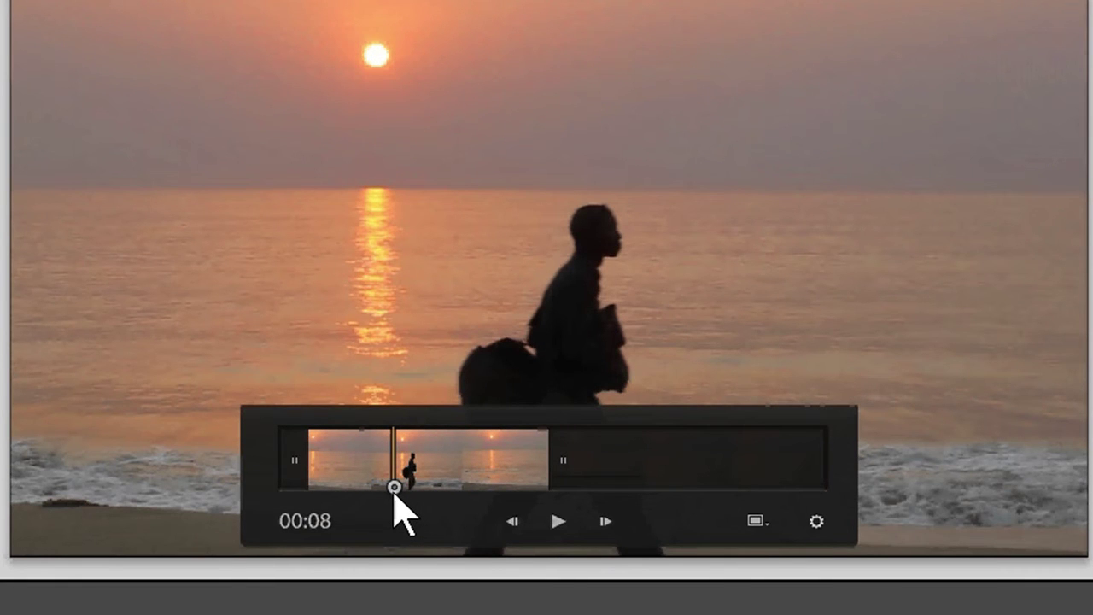
Set the walking-silhouette frame as the sunset clip's poster image and return to Grid view
{"action": "left_click", "coordinate": [753, 523]}
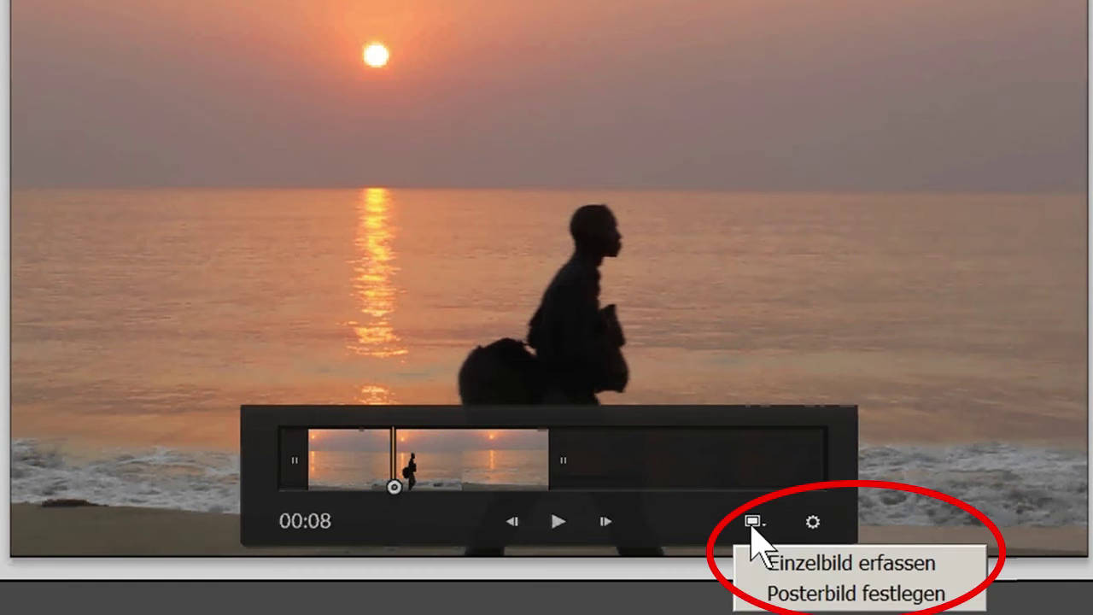
{"action": "left_click", "coordinate": [777, 593]}
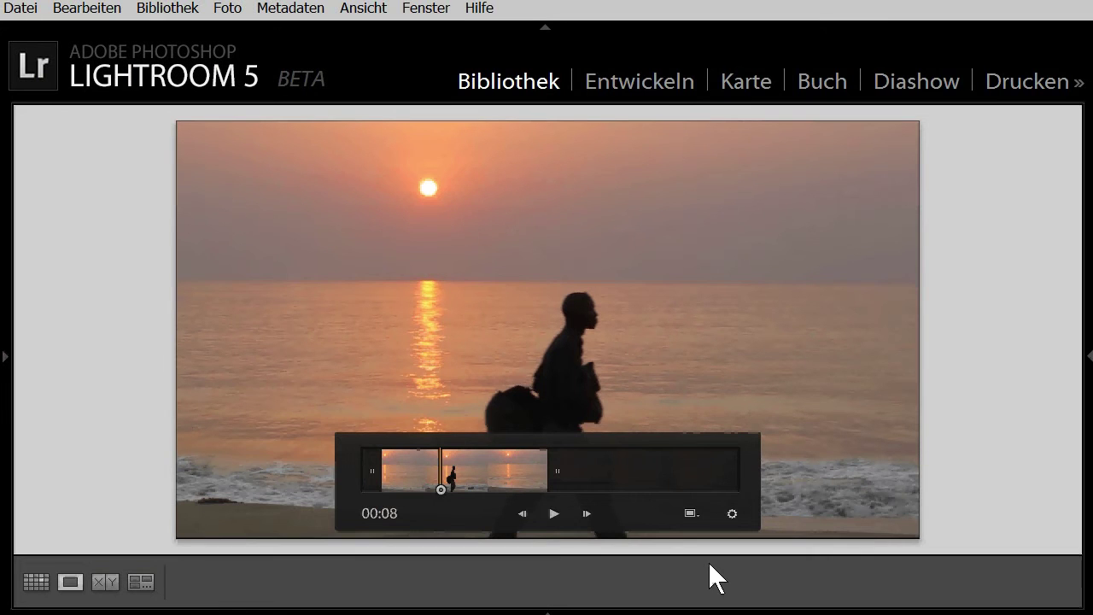
{"action": "left_click", "coordinate": [40, 593]}
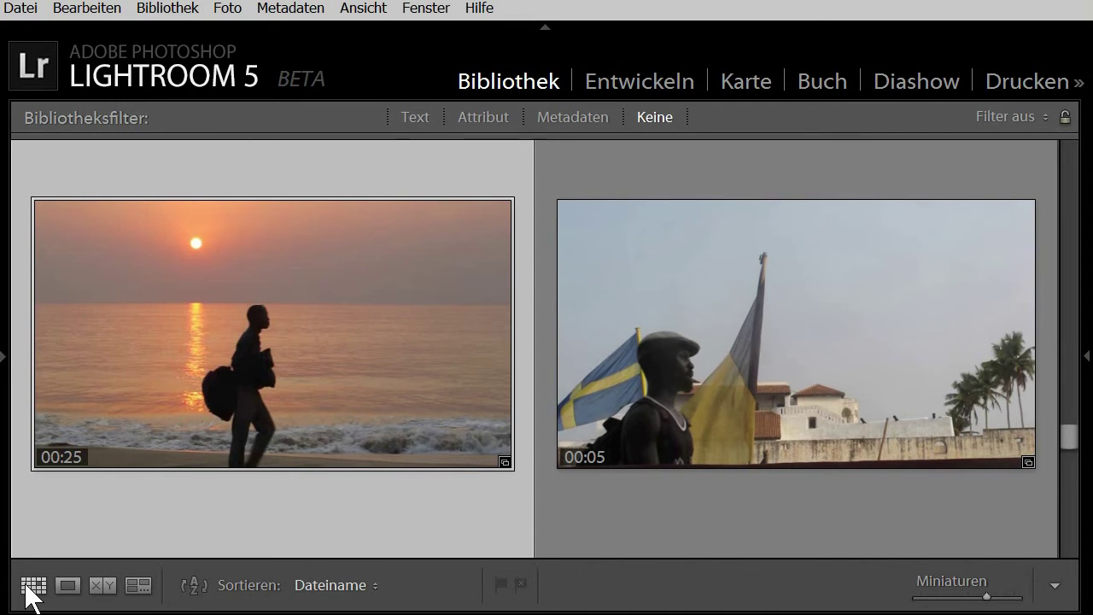
Bring up the 00:14 train-window clip and try the Develop module, which rejects video
{"action": "left_click_drag", "start_coordinate": [1070, 435], "coordinate": [1059, 448]}
{"action": "scroll", "coordinate": [910, 336], "scroll_direction": "up", "scroll_amount": 1}
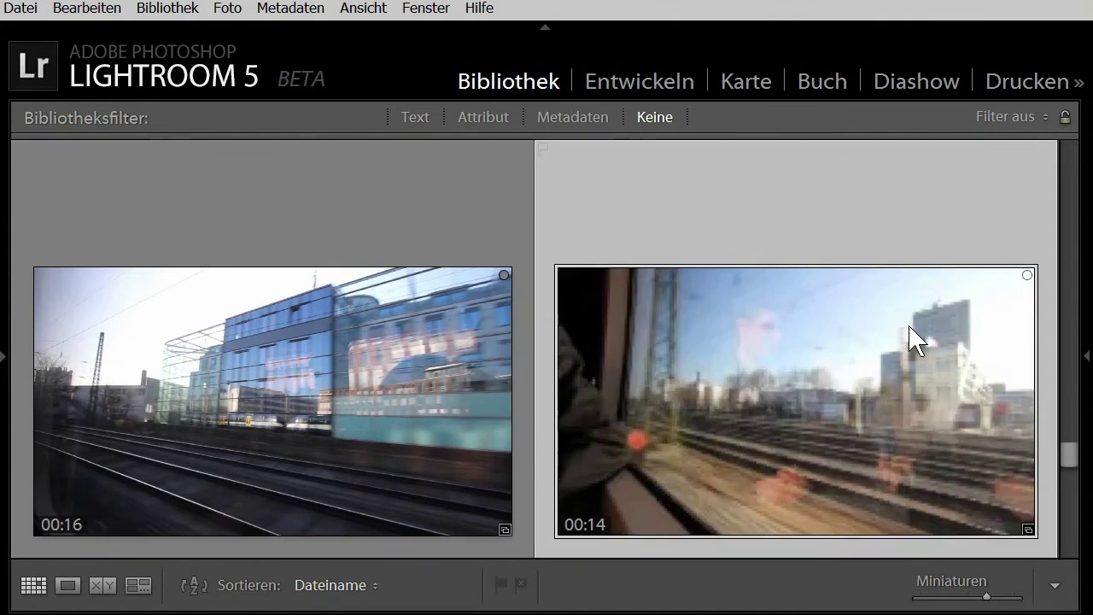
{"action": "left_click", "coordinate": [1087, 359]}
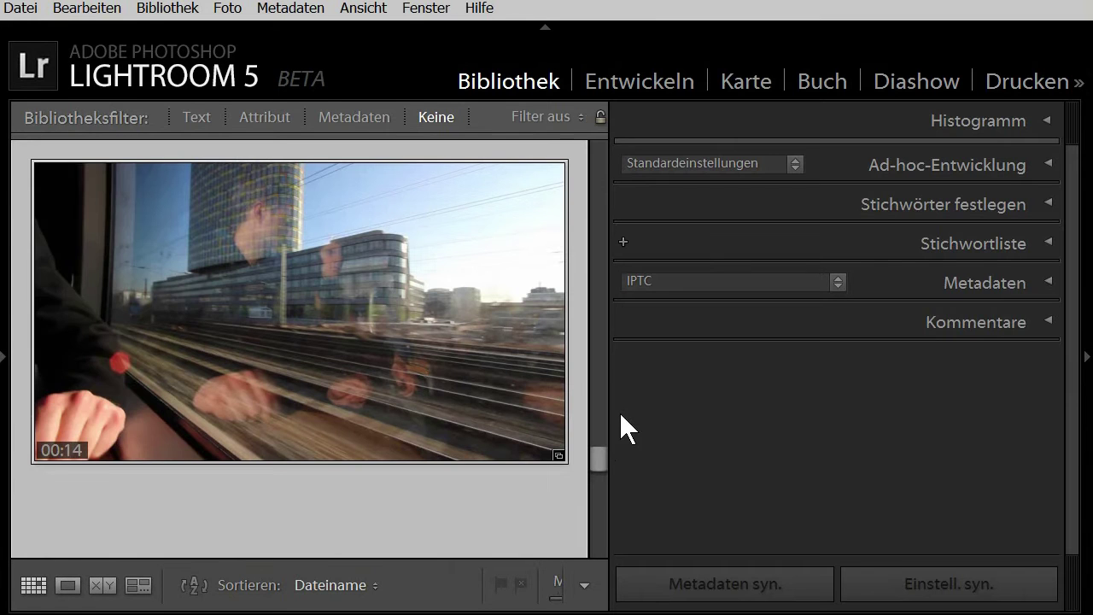
{"action": "left_click", "coordinate": [630, 100]}
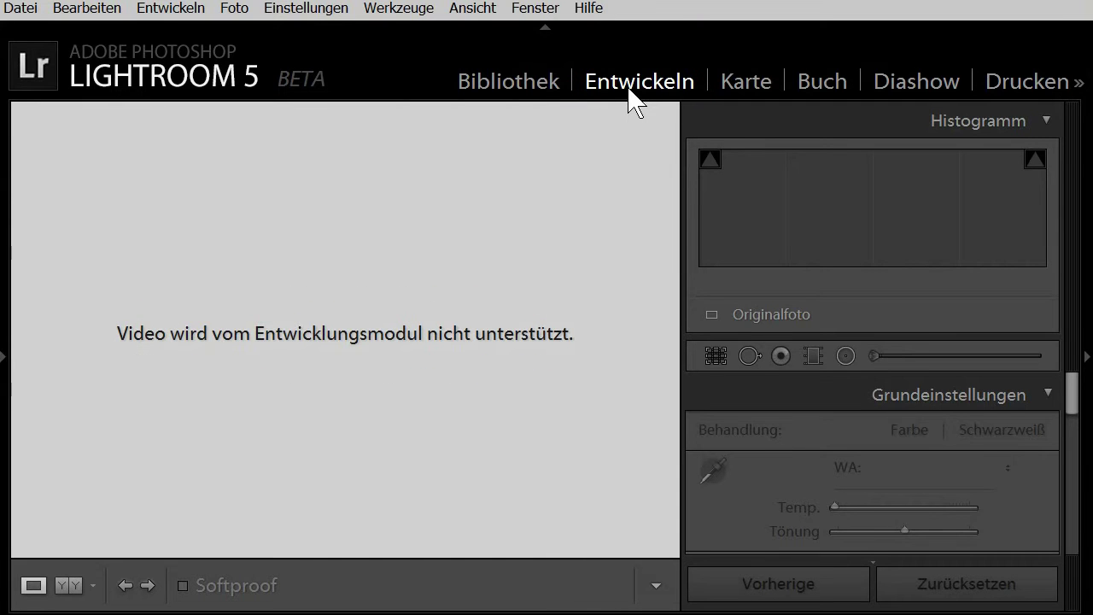
Back in Library, trial-lower the train clip's exposure in Quick Develop, then reset all adjustments
{"action": "left_click", "coordinate": [504, 86]}
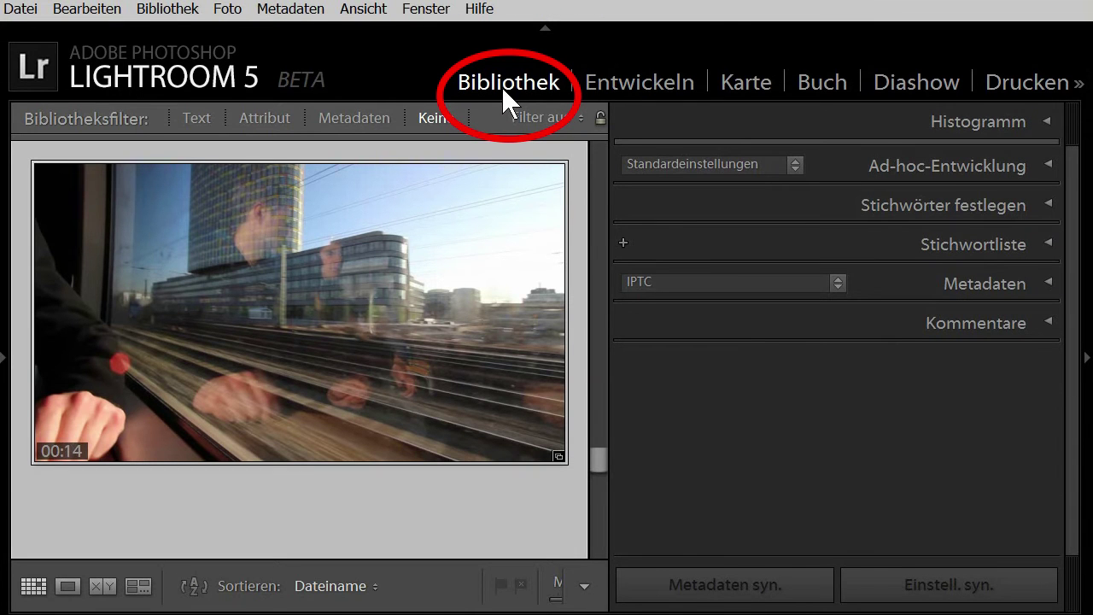
{"action": "left_click", "coordinate": [1048, 164]}
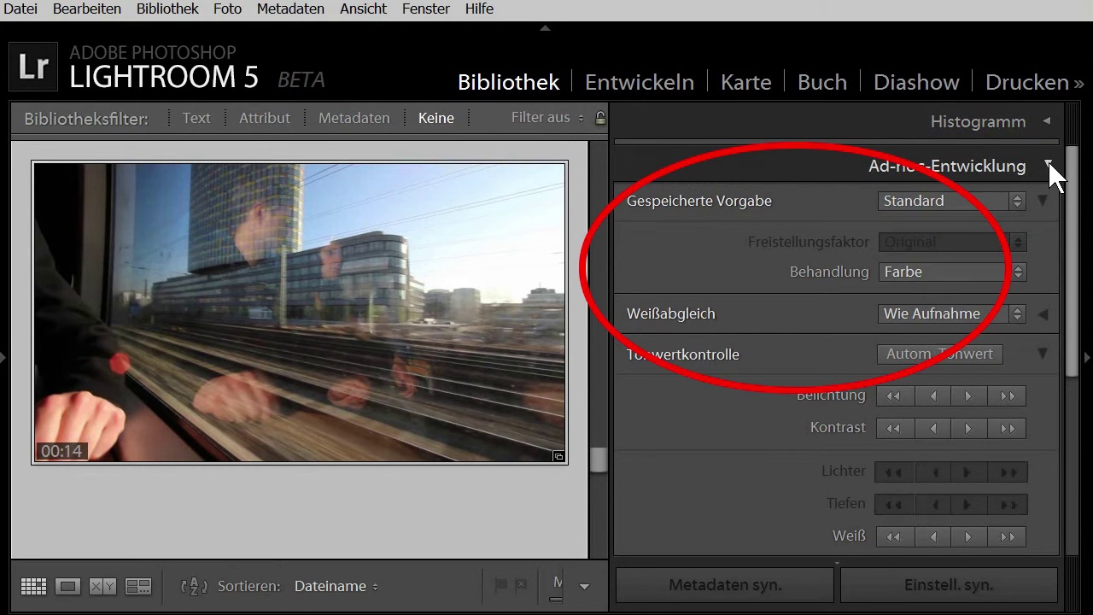
{"action": "left_click_drag", "start_coordinate": [1069, 183], "coordinate": [1075, 269]}
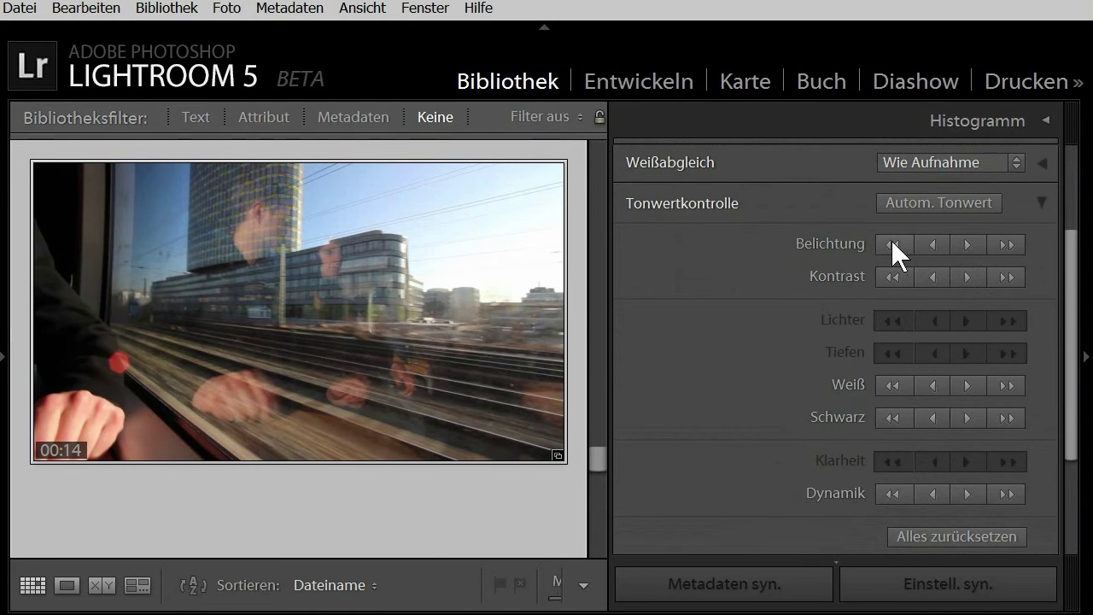
{"action": "left_click", "coordinate": [891, 242]}
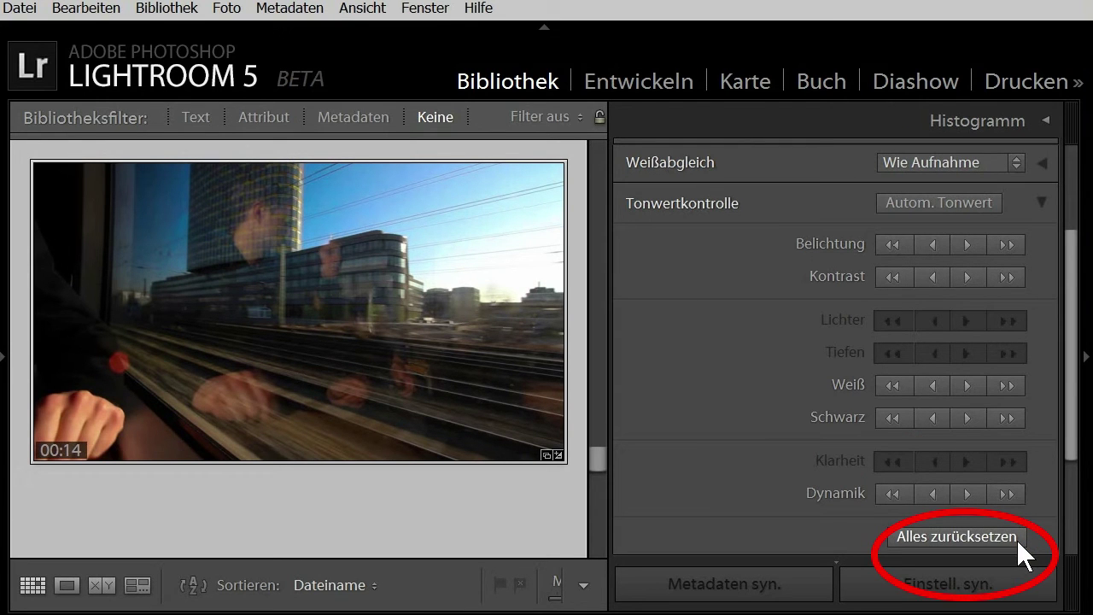
{"action": "left_click", "coordinate": [1018, 541]}
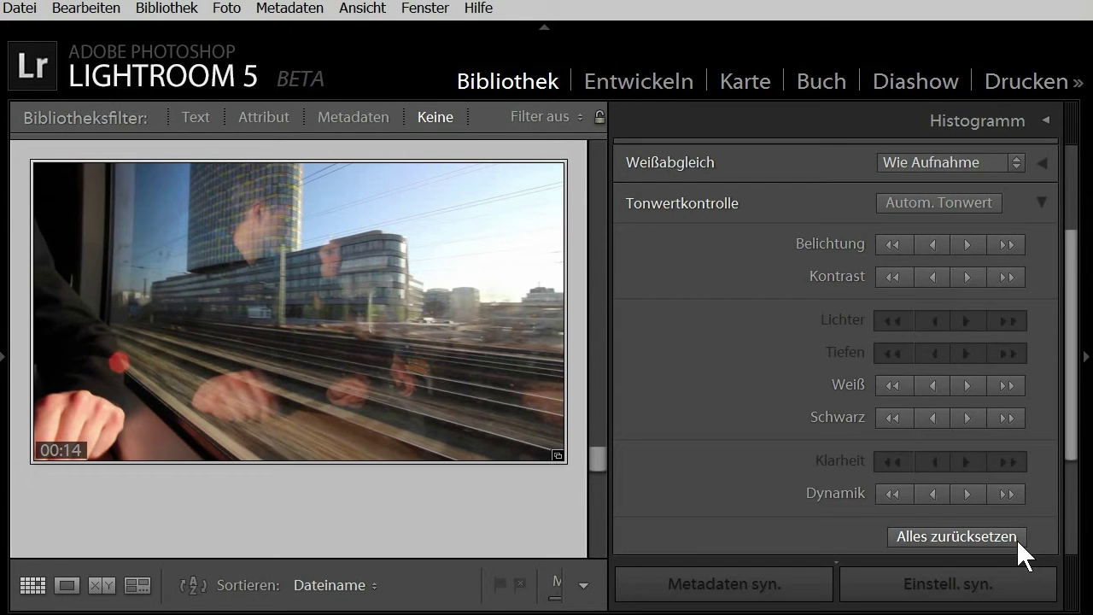
{"action": "left_click_drag", "start_coordinate": [1074, 428], "coordinate": [1073, 338]}
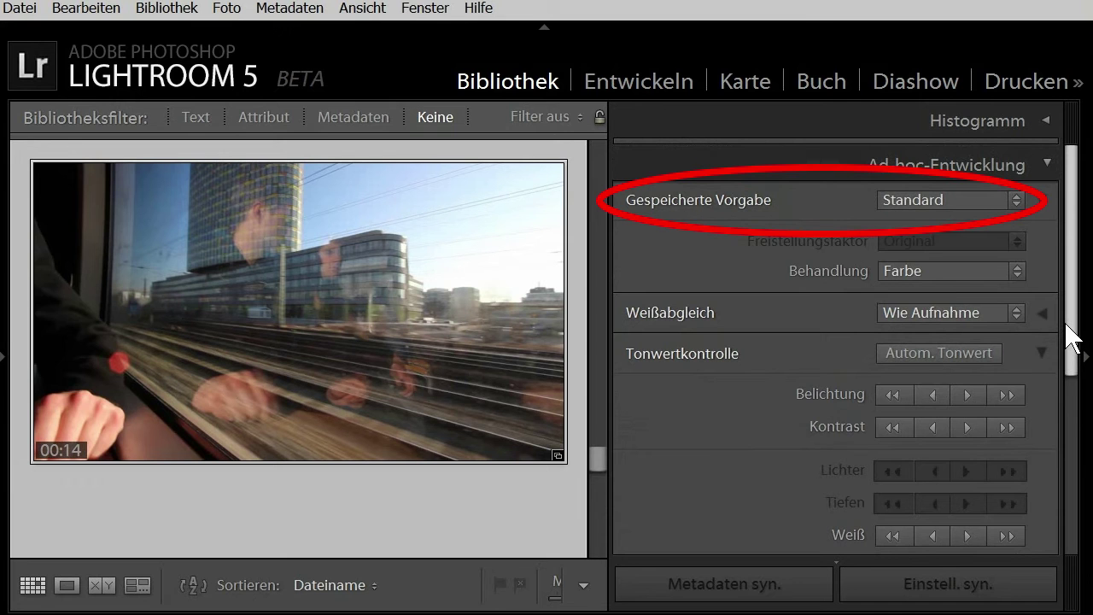
Apply the 'Video SW - Stark' black-and-white preset to the train clip, play it, return to Grid
{"action": "left_click", "coordinate": [969, 201]}
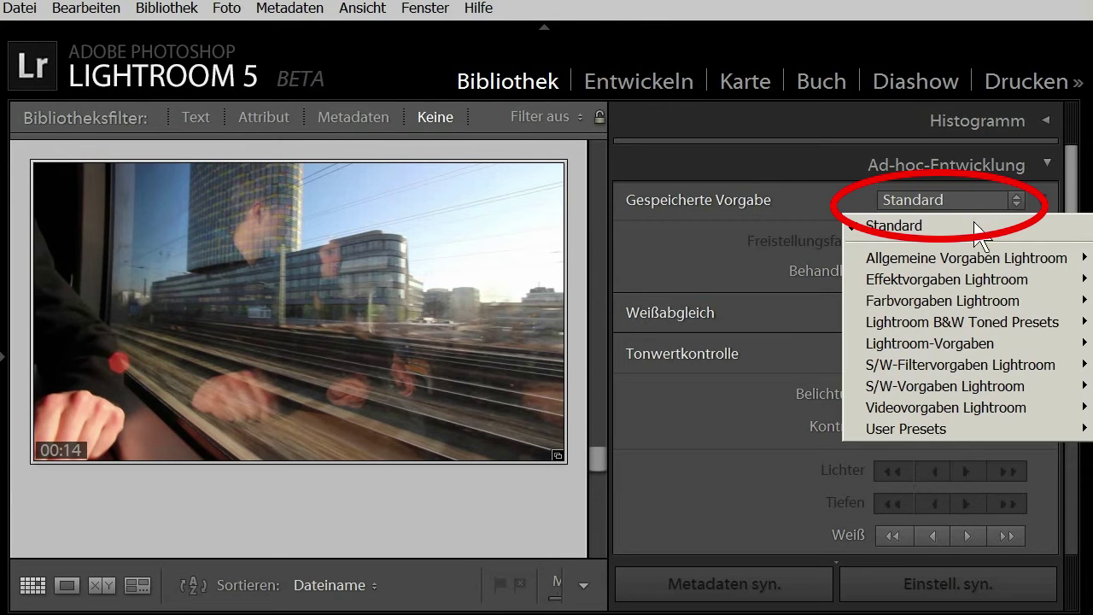
{"action": "mouse_move", "coordinate": [947, 408]}
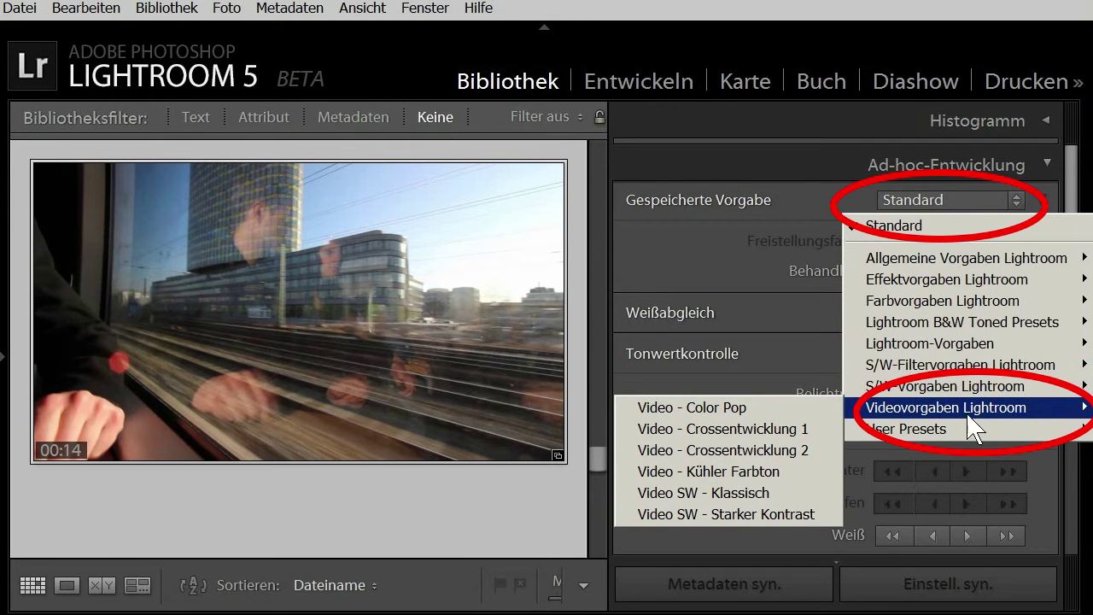
{"action": "left_click", "coordinate": [822, 511]}
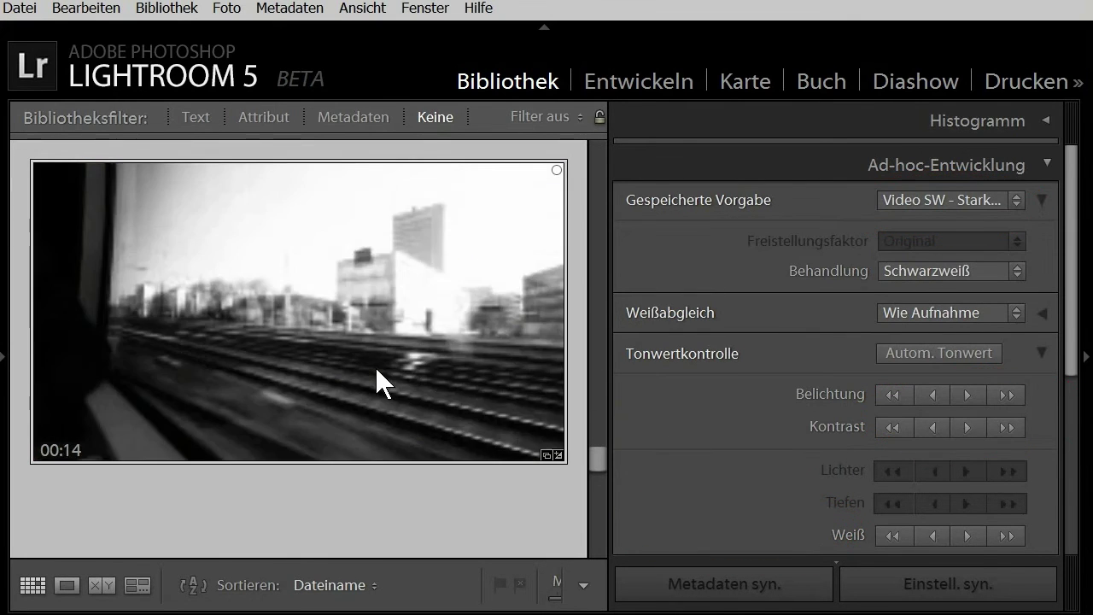
{"action": "double_click", "coordinate": [375, 366]}
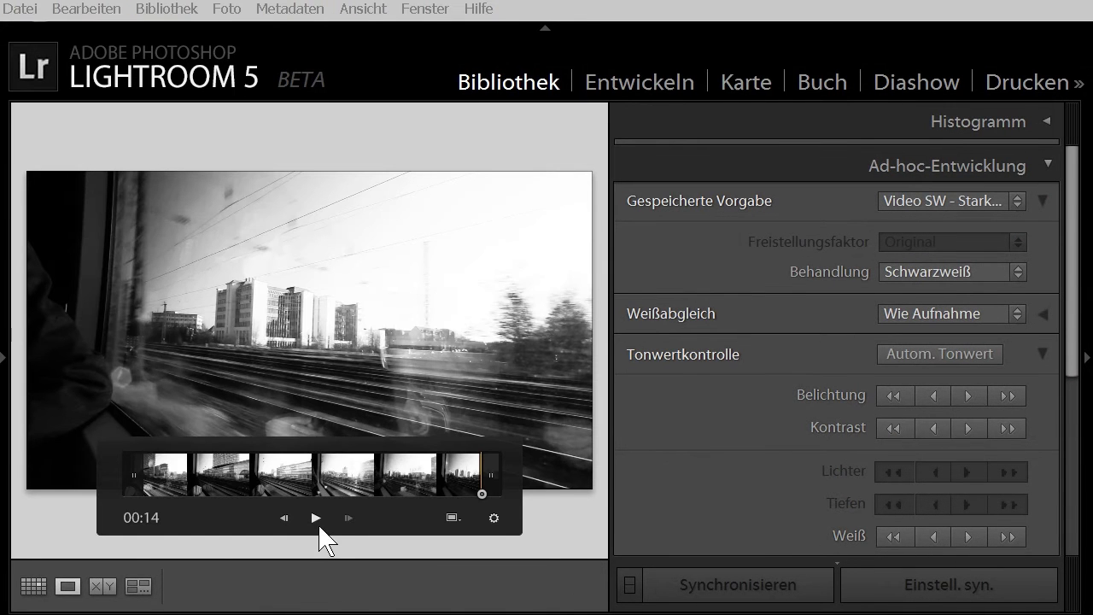
{"action": "left_click", "coordinate": [316, 518]}
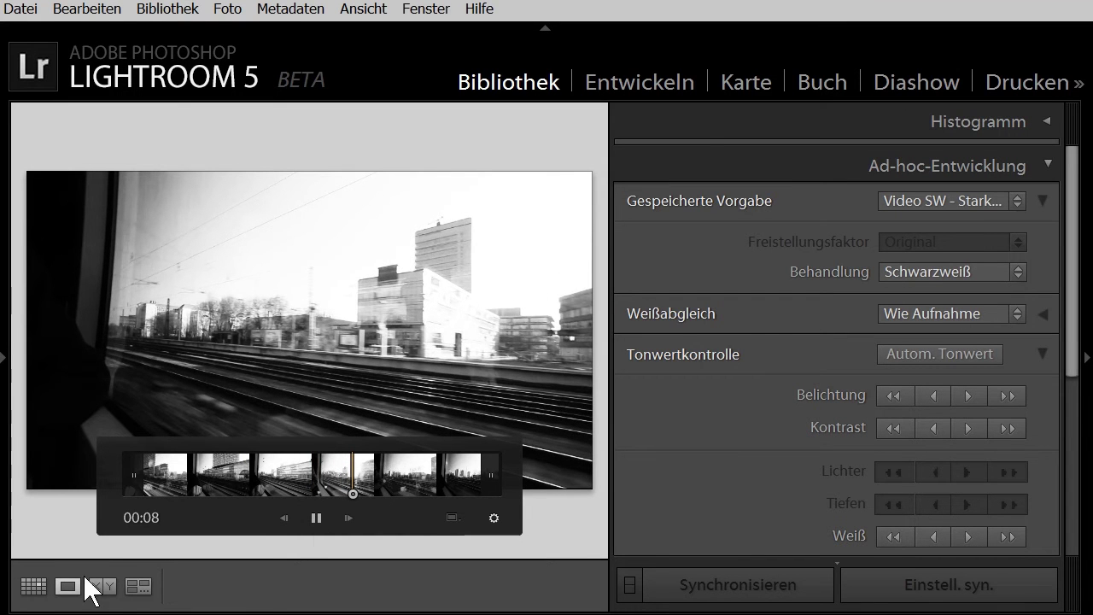
{"action": "left_click", "coordinate": [34, 586]}
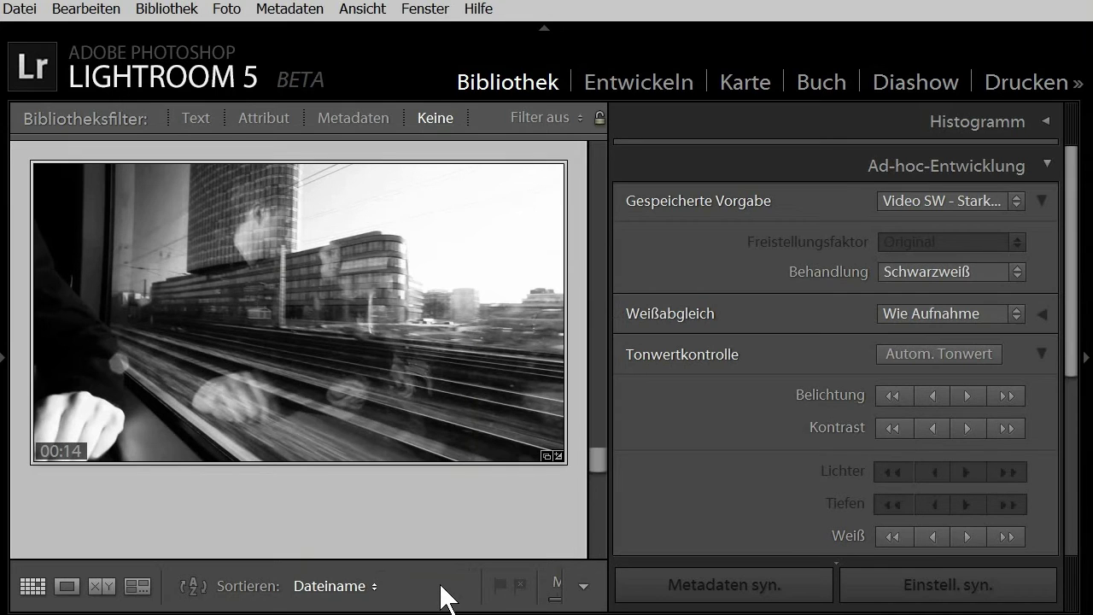
Reset the train clip's develop settings so it is in colour on the Standard preset
{"action": "left_click", "coordinate": [237, 11]}
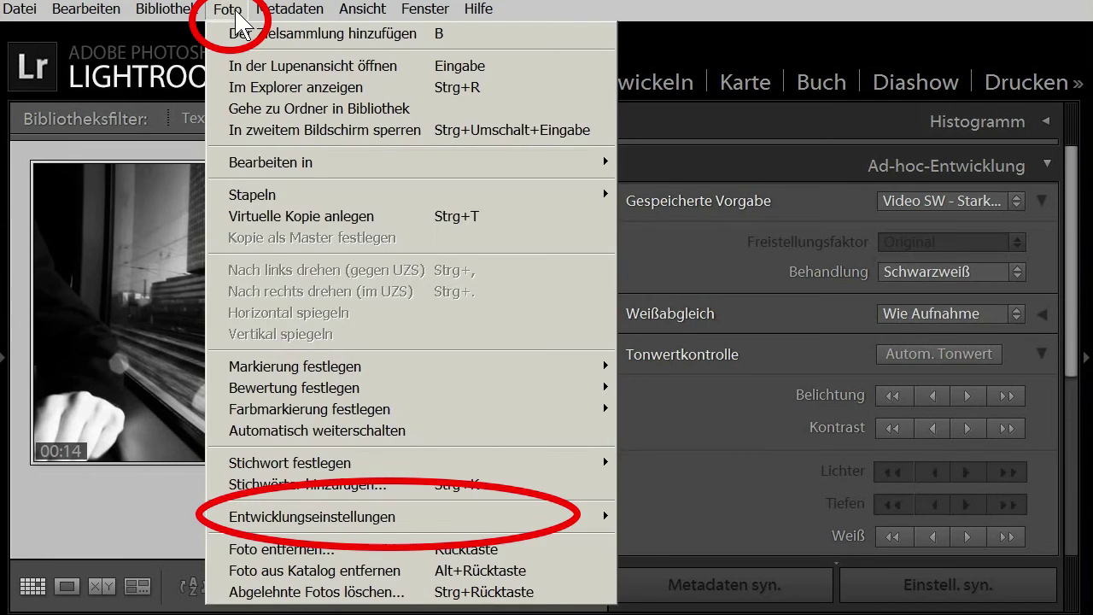
{"action": "mouse_move", "coordinate": [311, 517]}
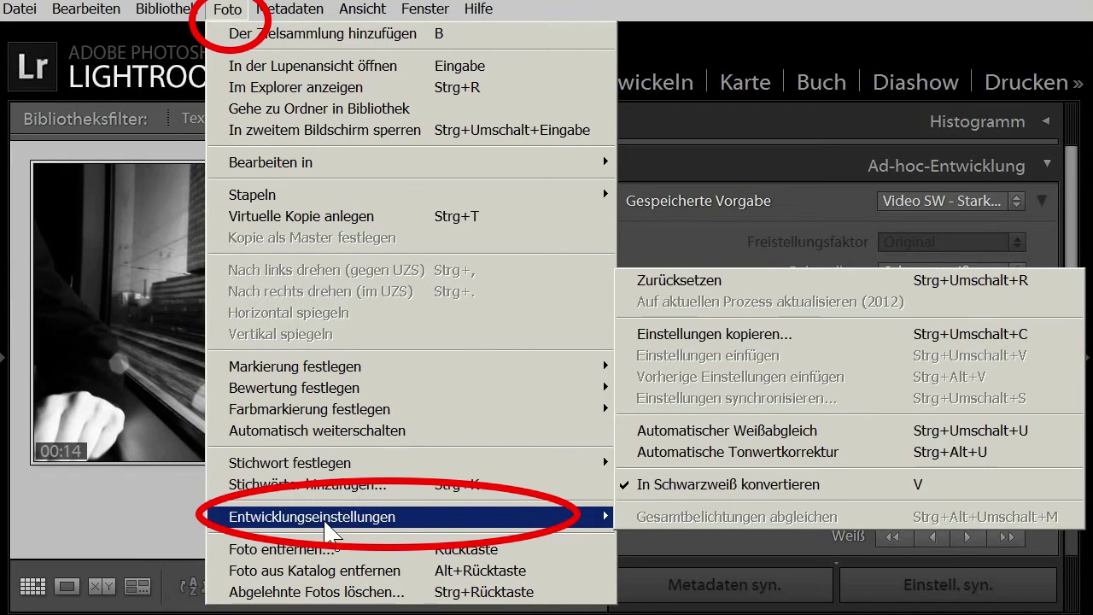
{"action": "left_click", "coordinate": [731, 280]}
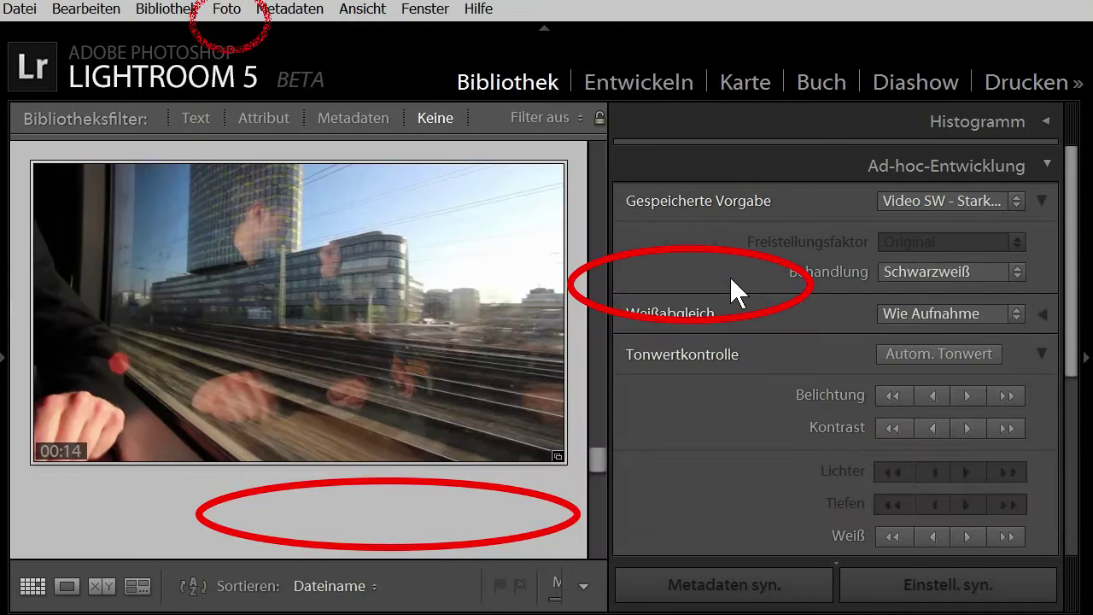
{"action": "left_click", "coordinate": [955, 199]}
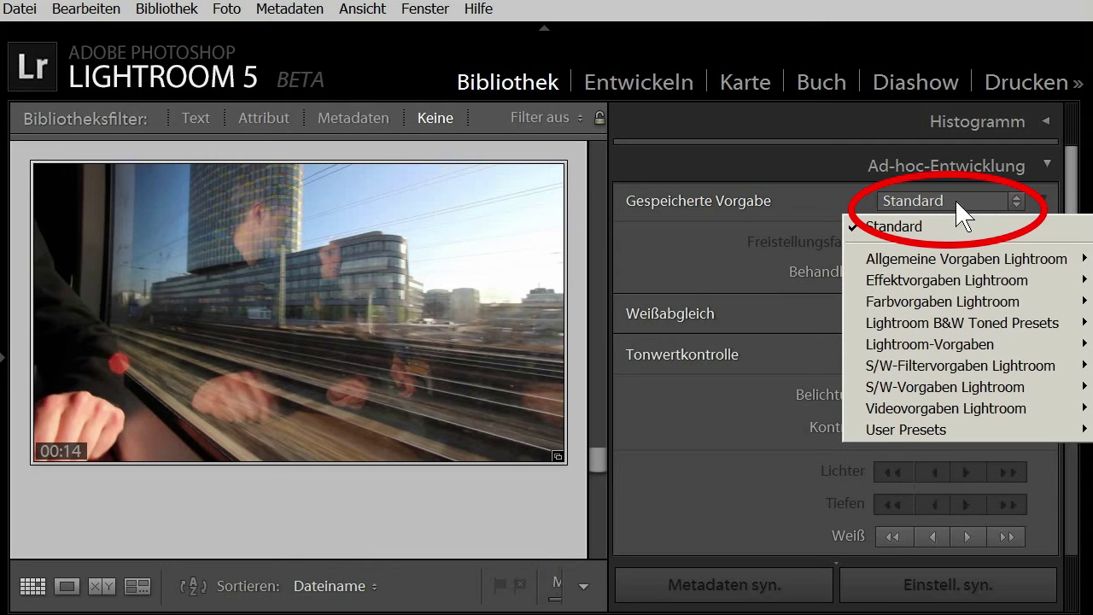
{"action": "mouse_move", "coordinate": [944, 302]}
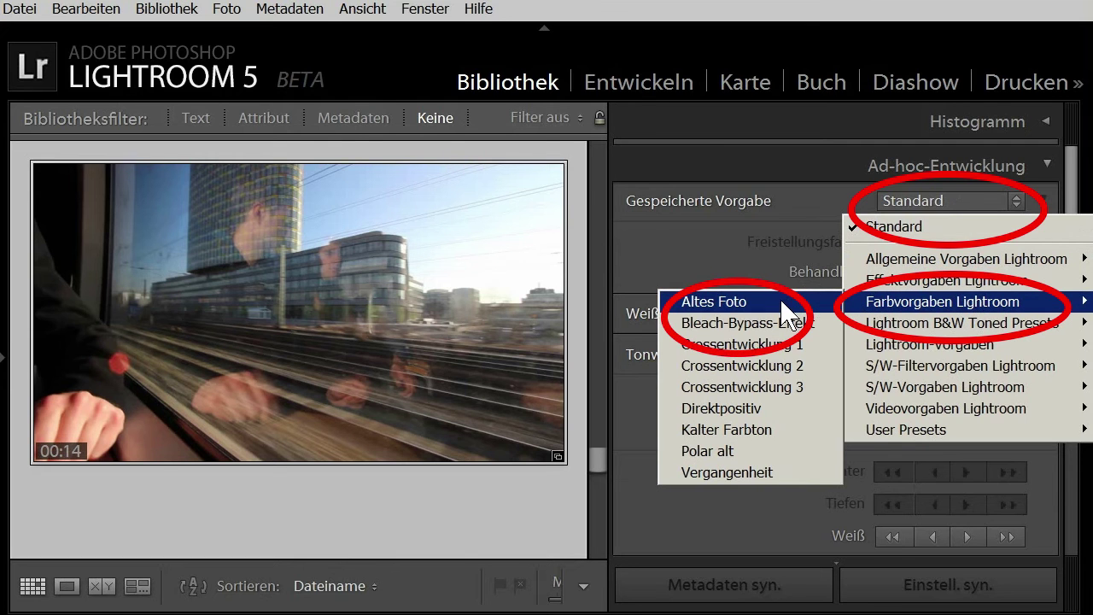
{"action": "left_click", "coordinate": [780, 304]}
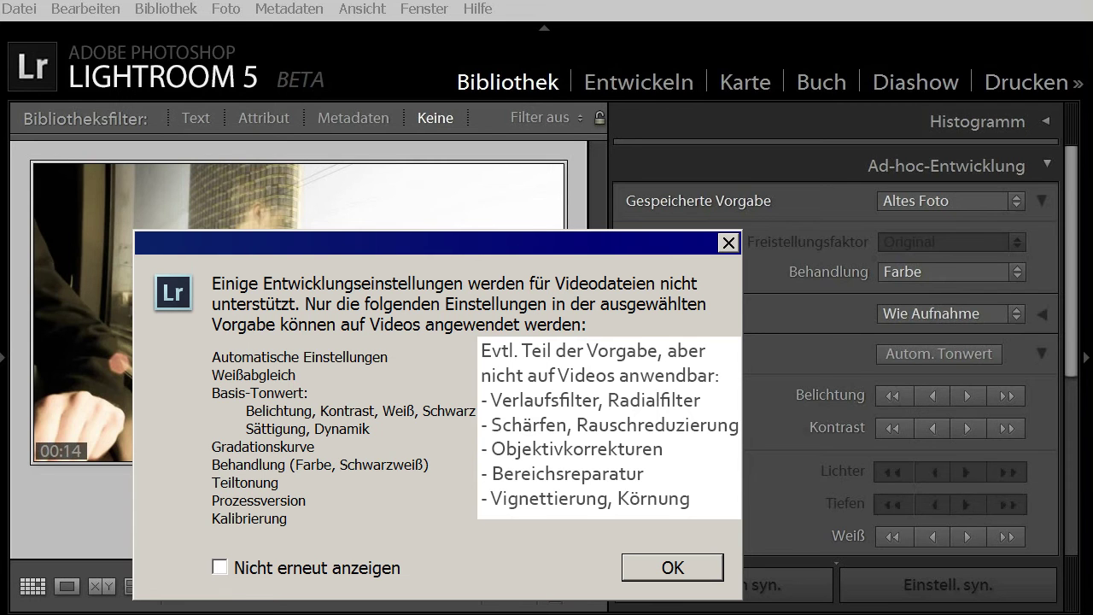
{"action": "key", "text": "Return"}
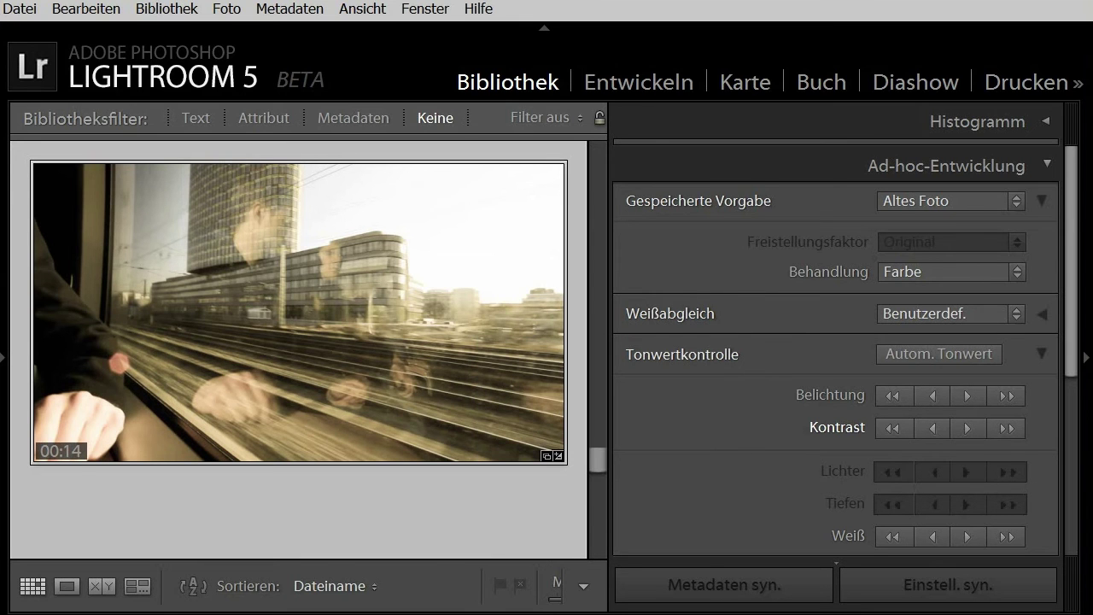
{"action": "key", "text": "ctrl+shift+r"}
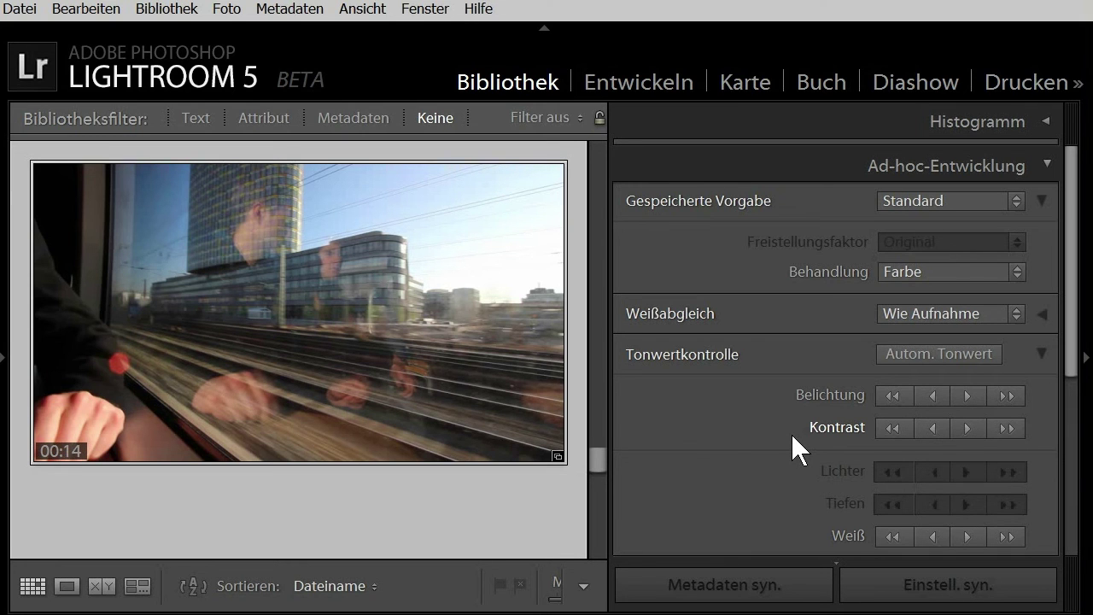
Set up the clip export to the hard disk with video files included
{"action": "left_click", "coordinate": [24, 12]}
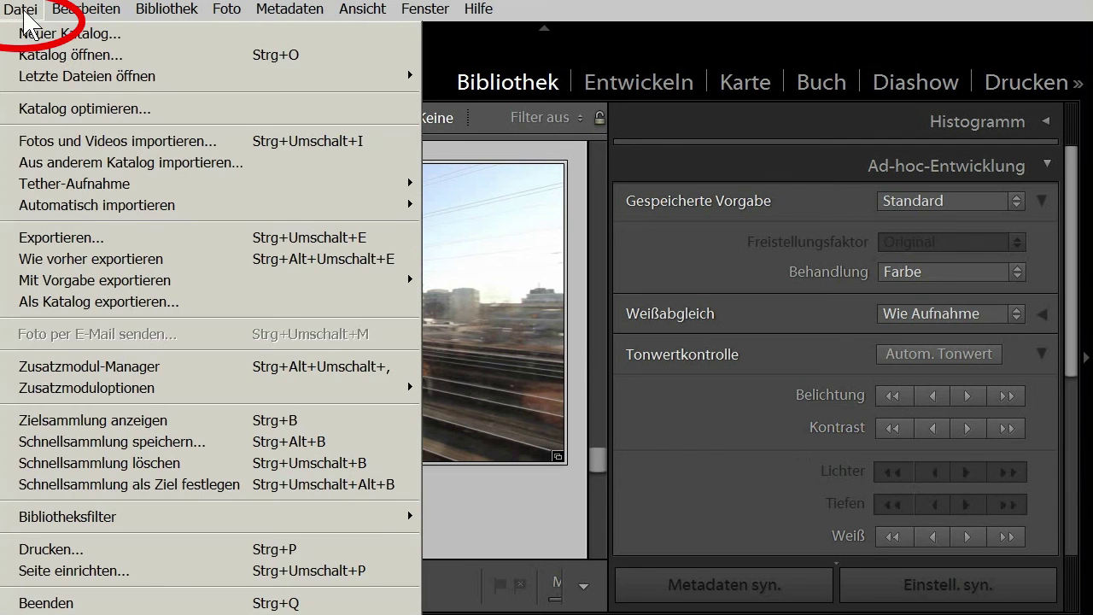
{"action": "left_click", "coordinate": [93, 237]}
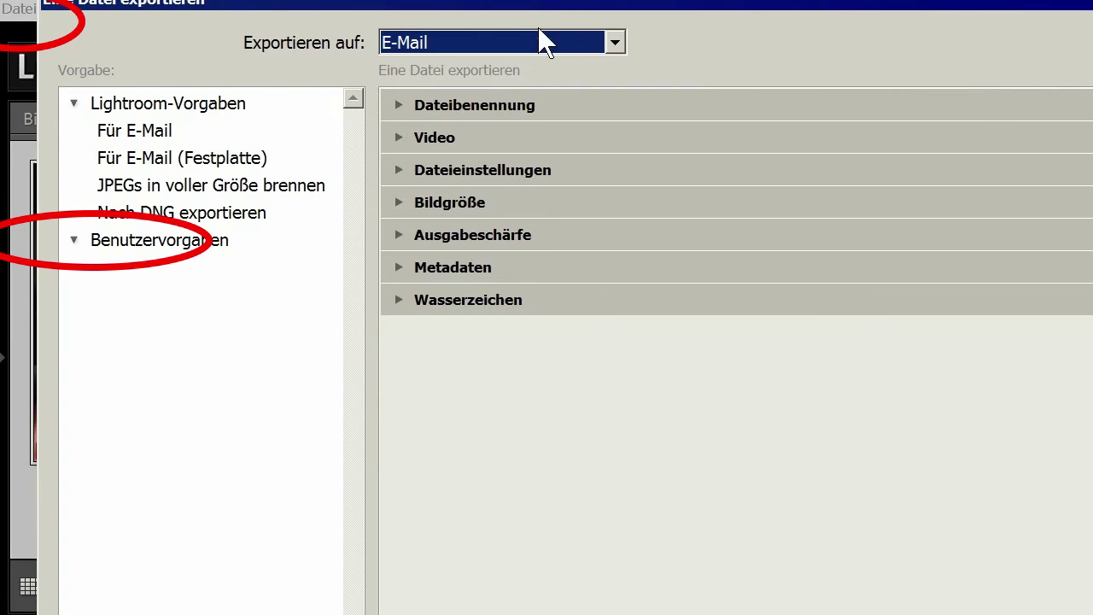
{"action": "left_click", "coordinate": [527, 43]}
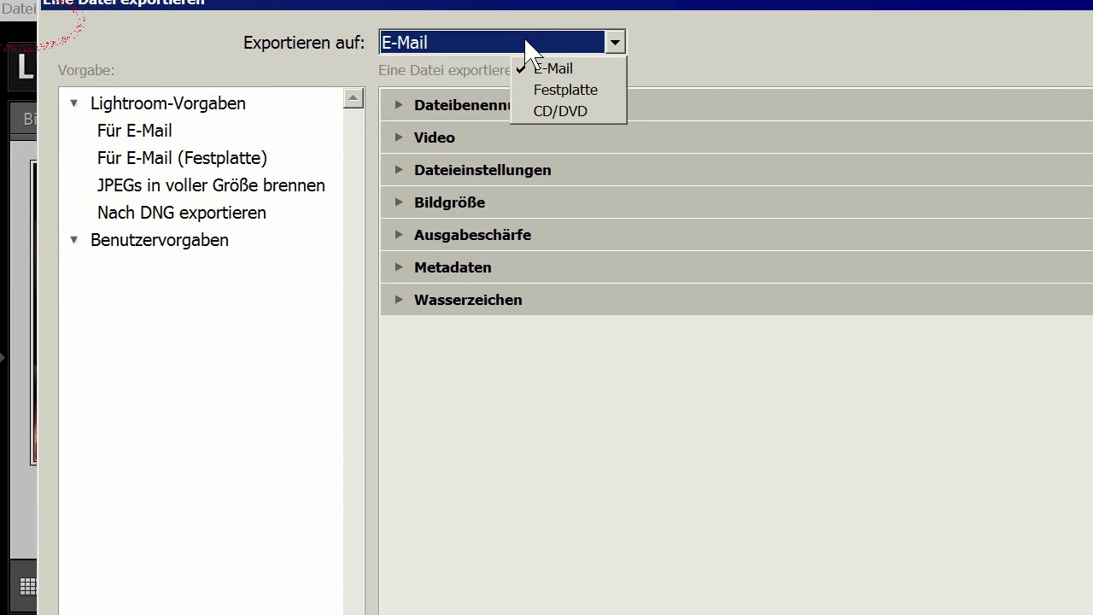
{"action": "left_click", "coordinate": [614, 90]}
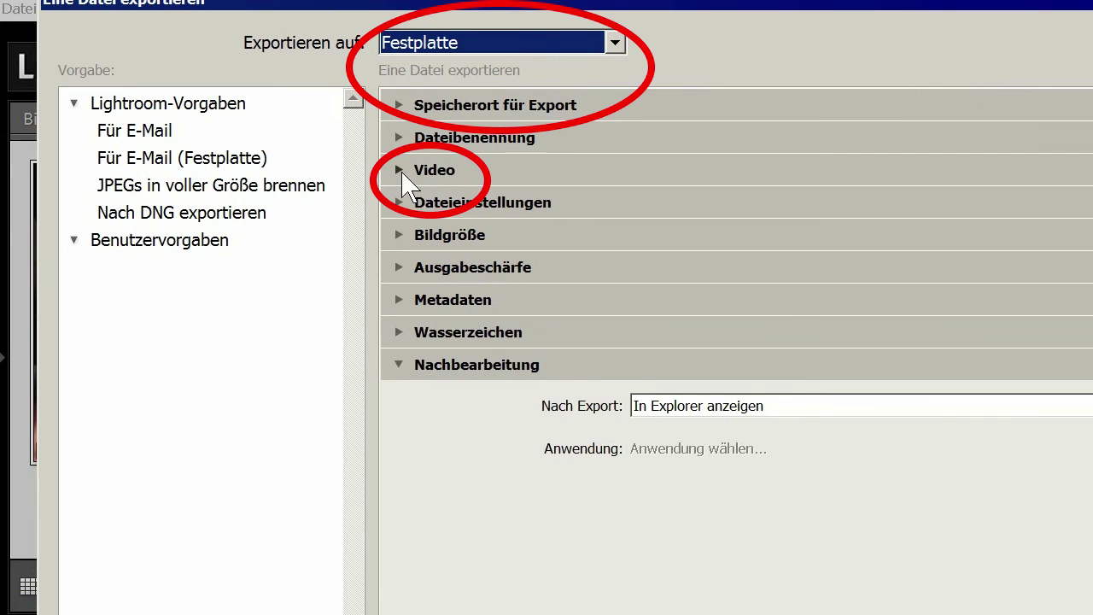
{"action": "left_click", "coordinate": [399, 175]}
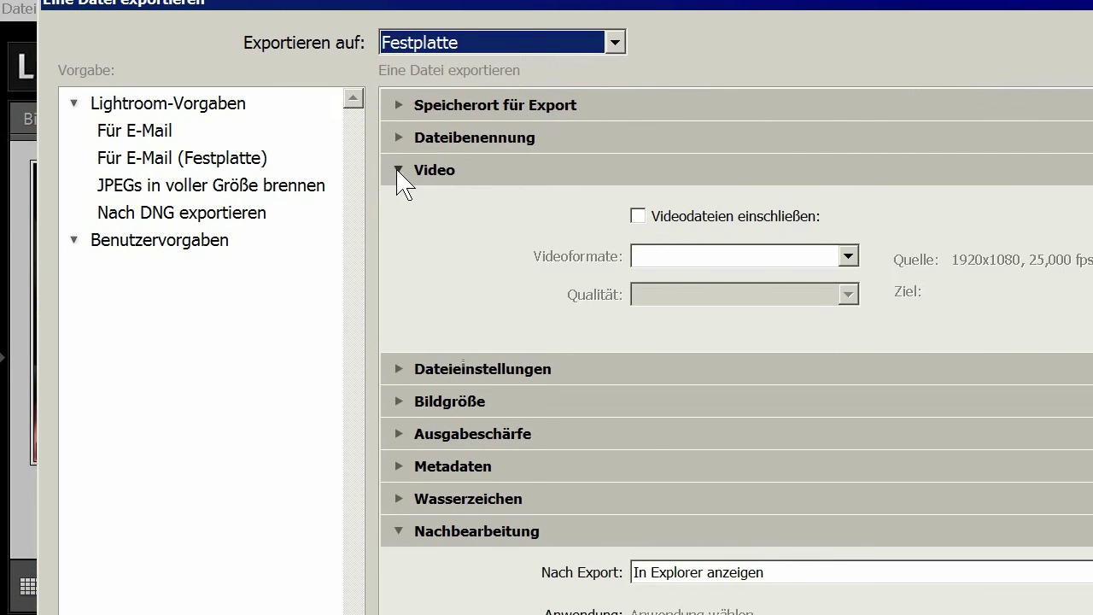
{"action": "left_click", "coordinate": [638, 216]}
{"action": "left_click", "coordinate": [687, 255]}
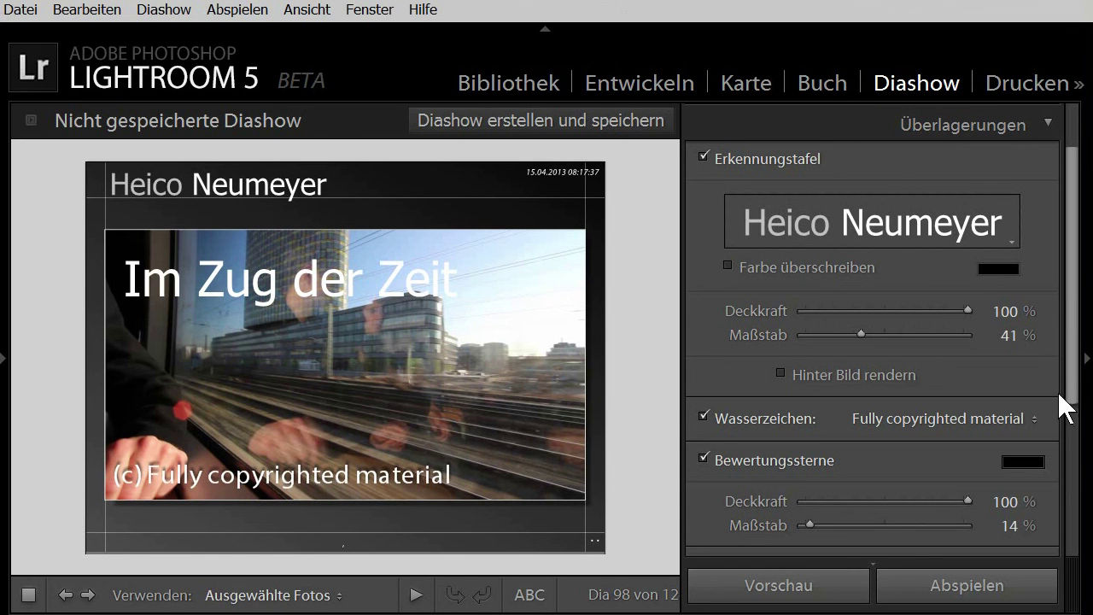
Show the slideshow's Playback panel with Instrumental.mp3 (0:06:37) as background music
{"action": "scroll", "coordinate": [1074, 351], "scroll_direction": "down", "scroll_amount": 1}
{"action": "left_click_drag", "start_coordinate": [1073, 351], "coordinate": [1068, 513]}
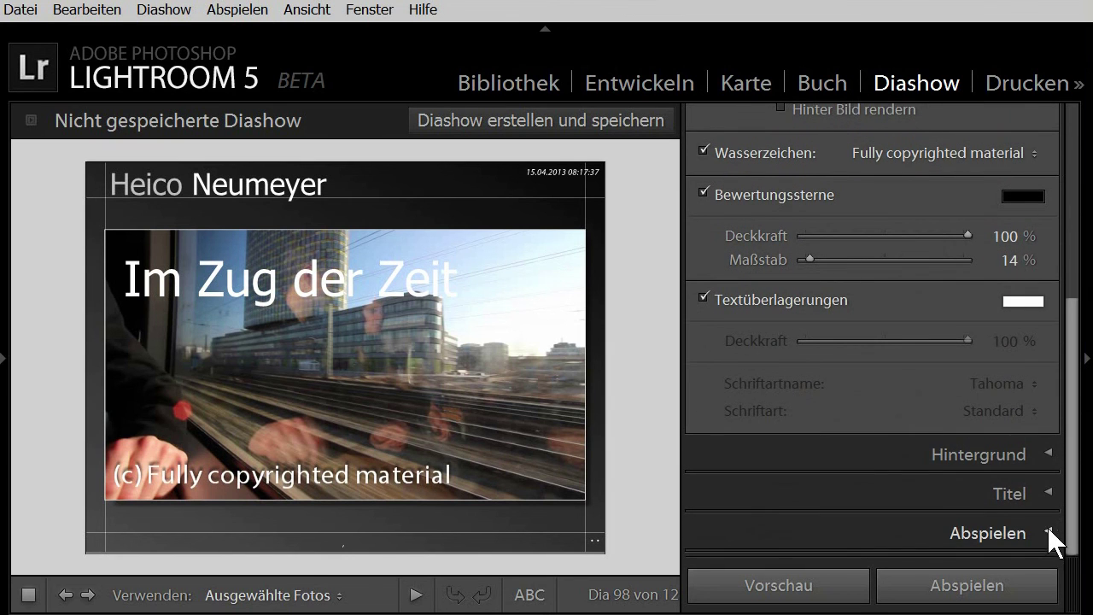
{"action": "left_click", "coordinate": [1050, 533]}
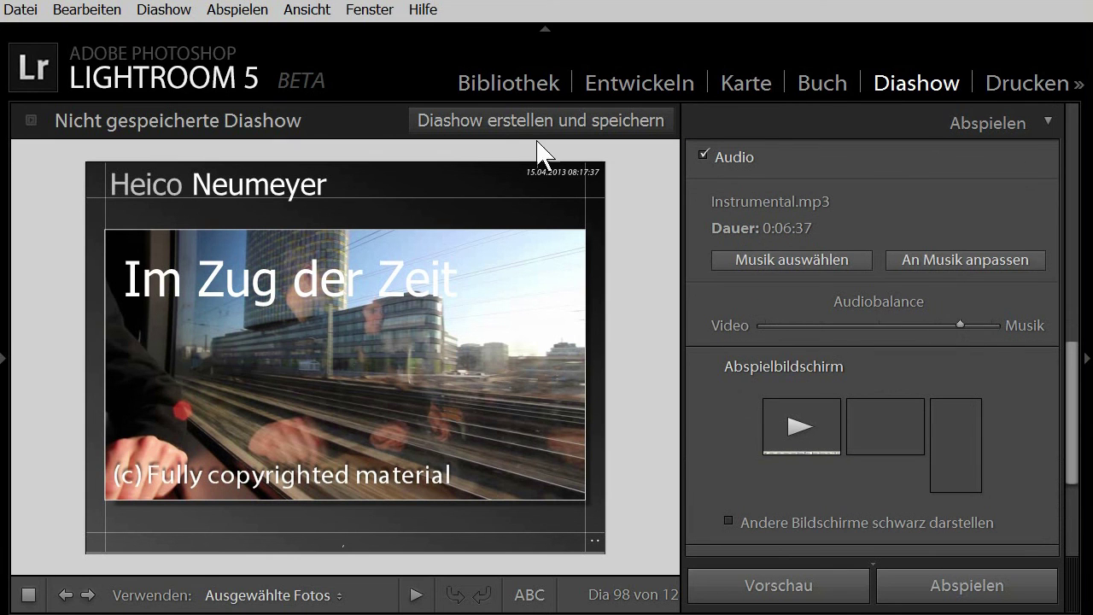
{"action": "left_click", "coordinate": [167, 11]}
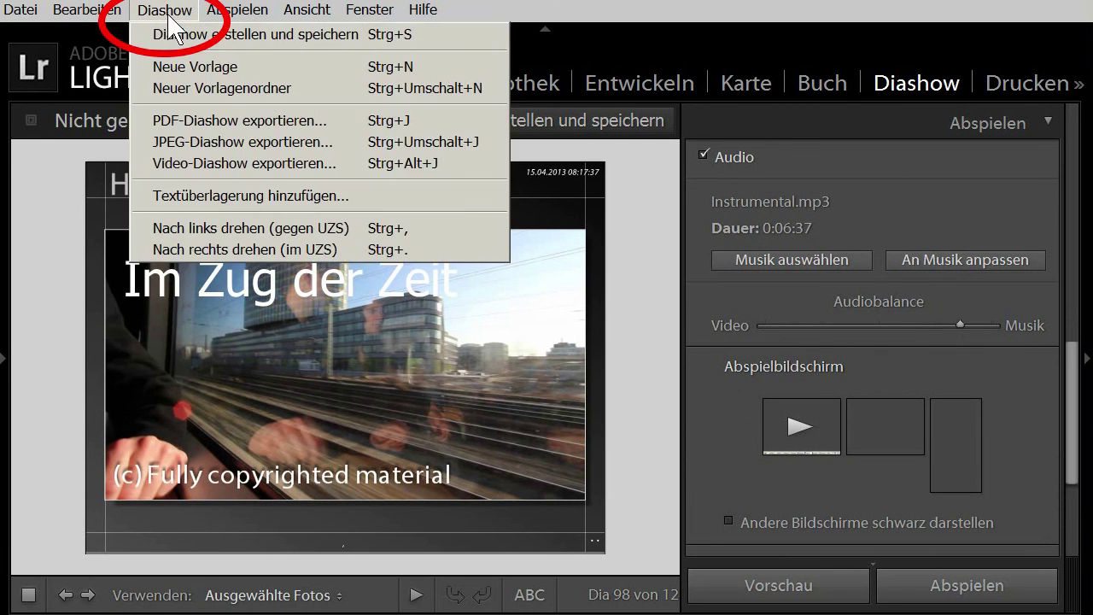
{"action": "left_click", "coordinate": [350, 164]}
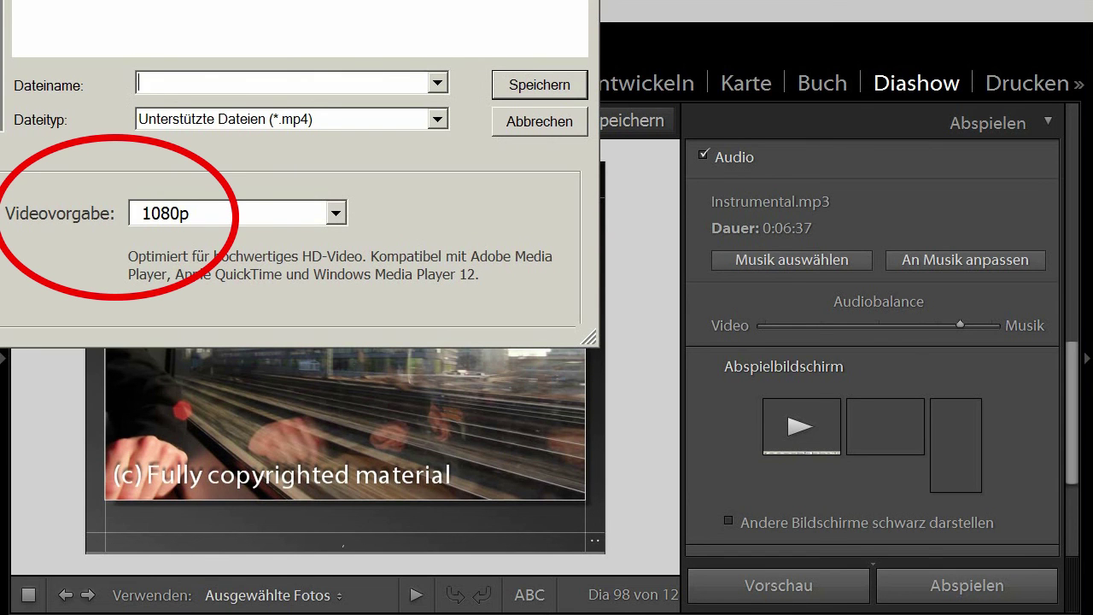
{"action": "key", "text": "Escape"}
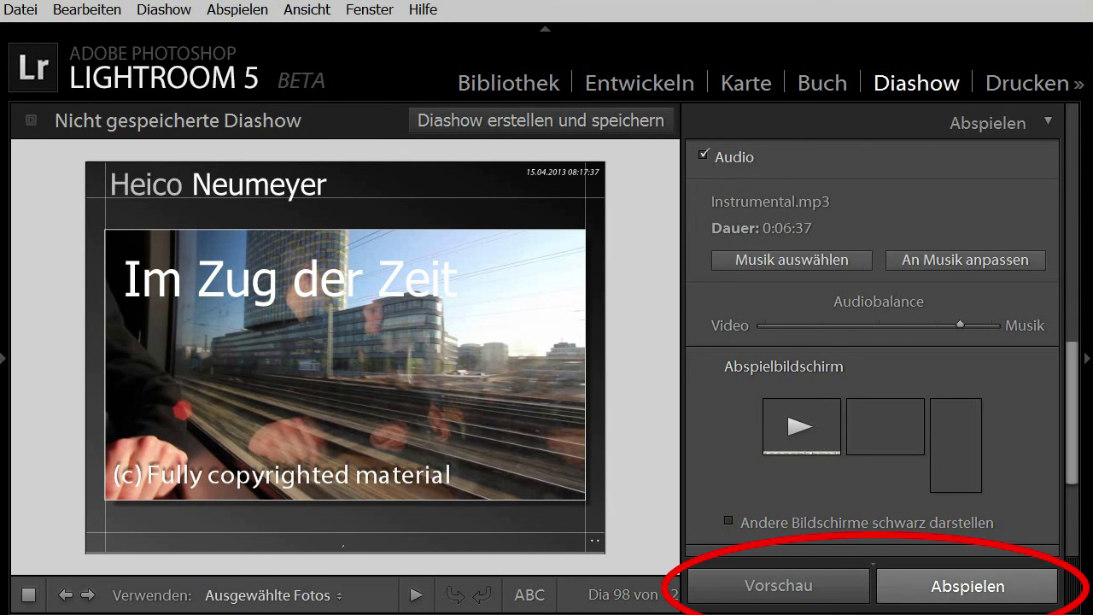
Play the 'Im Zug der Zeit' slideshow full screen with its music
{"action": "left_click", "coordinate": [1032, 583]}
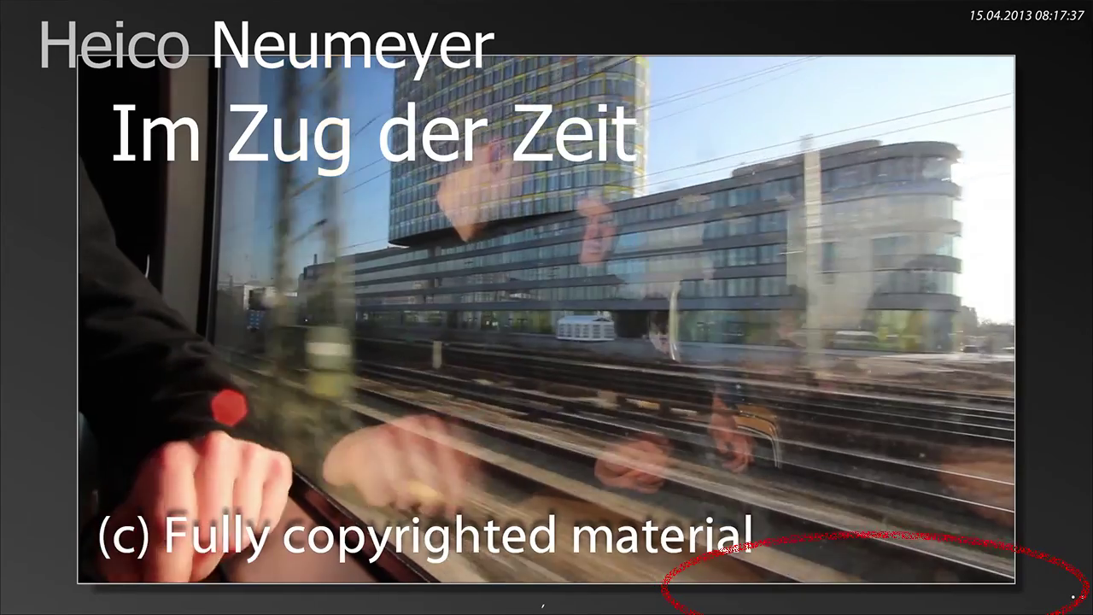